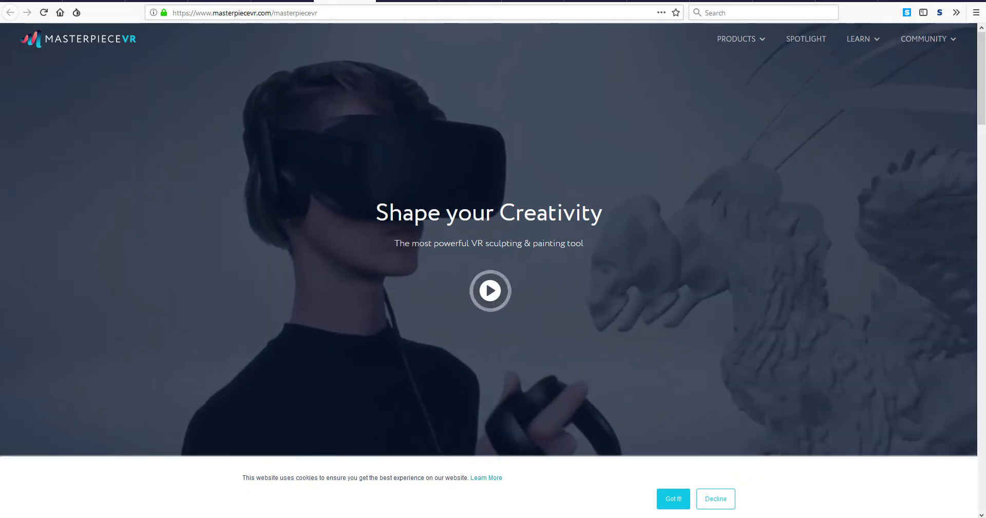
Scroll the MasterpieceVR home page down briefly and back up to the top.
scroll(680, 102, "down", 5)
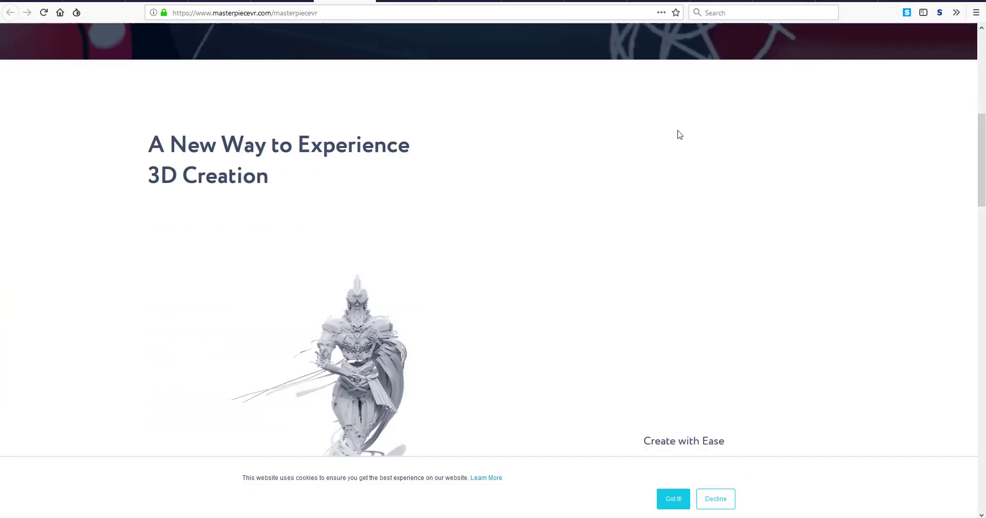
scroll(669, 124, "up", 5)
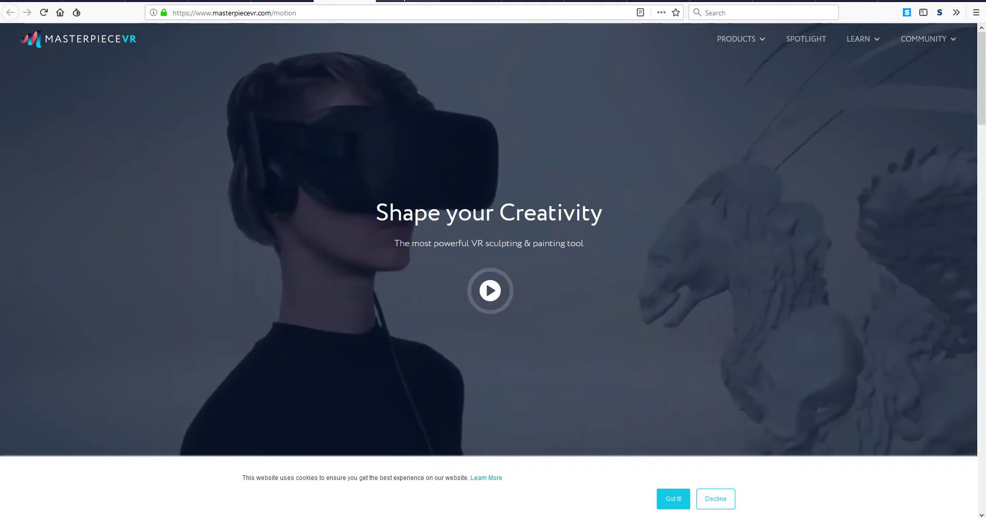
Switch from the /motion tab to the home page tab and back to Masterpiece Motion.
left_click(404, 1)
scroll(586, 334, "up", 5)
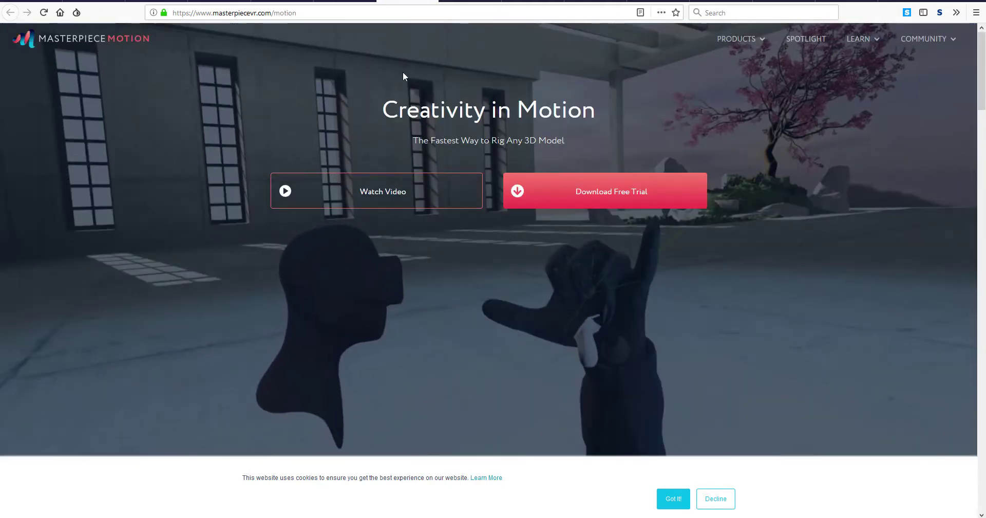
left_click(354, 3)
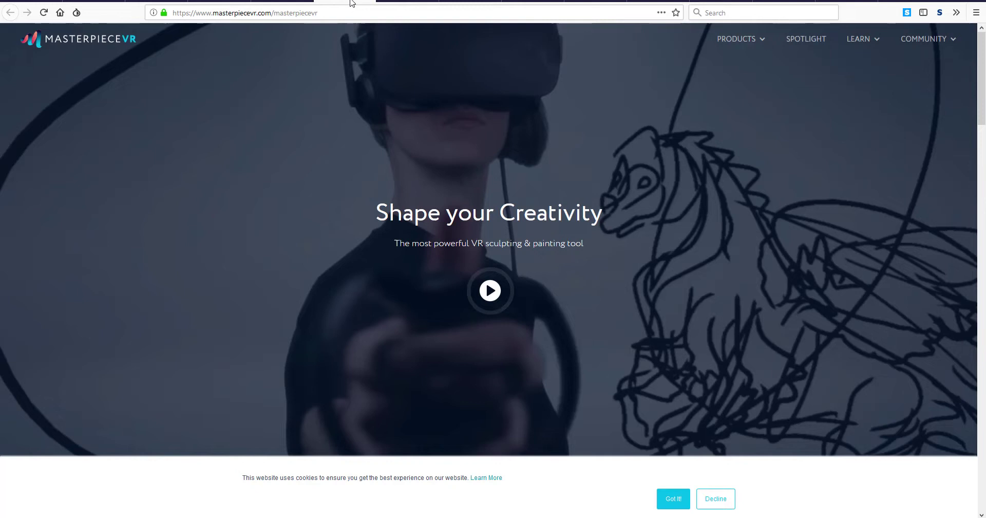
key("ctrl+Tab")
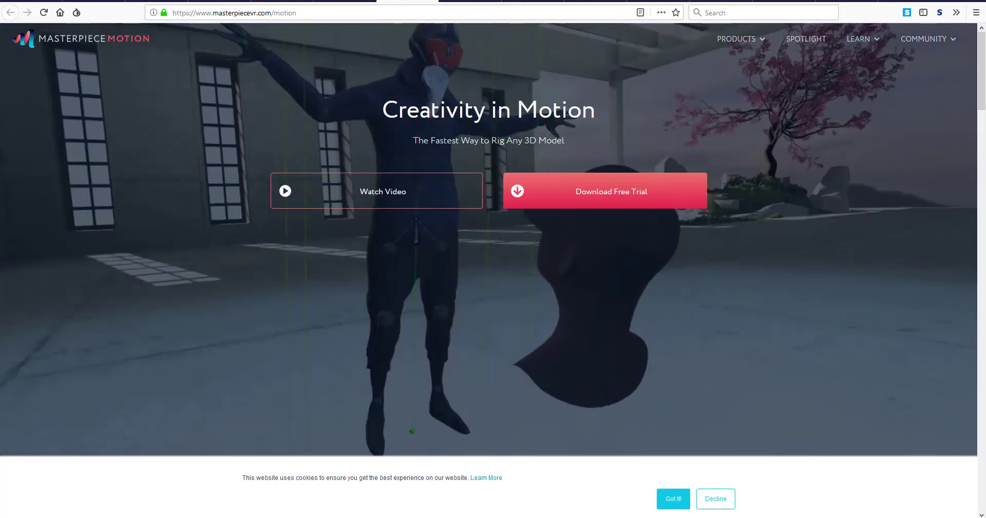
scroll(514, 137, "down", 3)
scroll(514, 137, "up", 3)
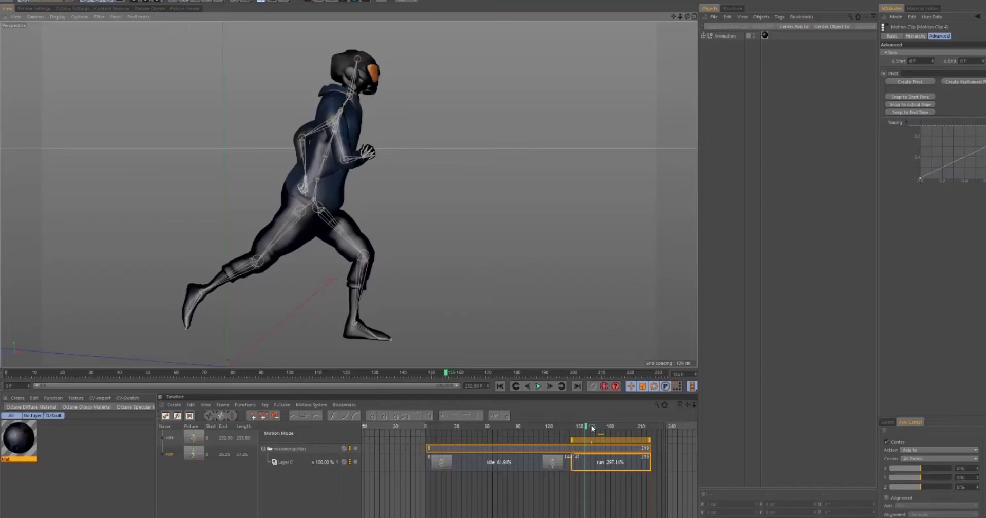
Rewind the animation timeline from about frame 173 to frame 125, where the character idles.
left_click_drag(597, 427, 555, 426)
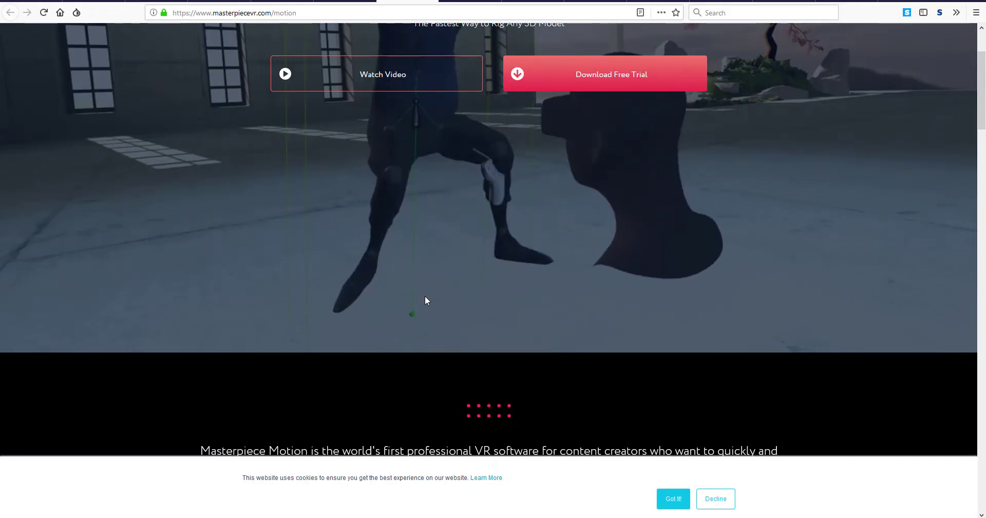
Scroll past the Seamless Integration app list to the Freelancer, Business and Education pricing cards.
scroll(456, 394, "down", 4)
scroll(457, 393, "down", 5)
scroll(456, 393, "down", 5)
scroll(456, 393, "down", 5)
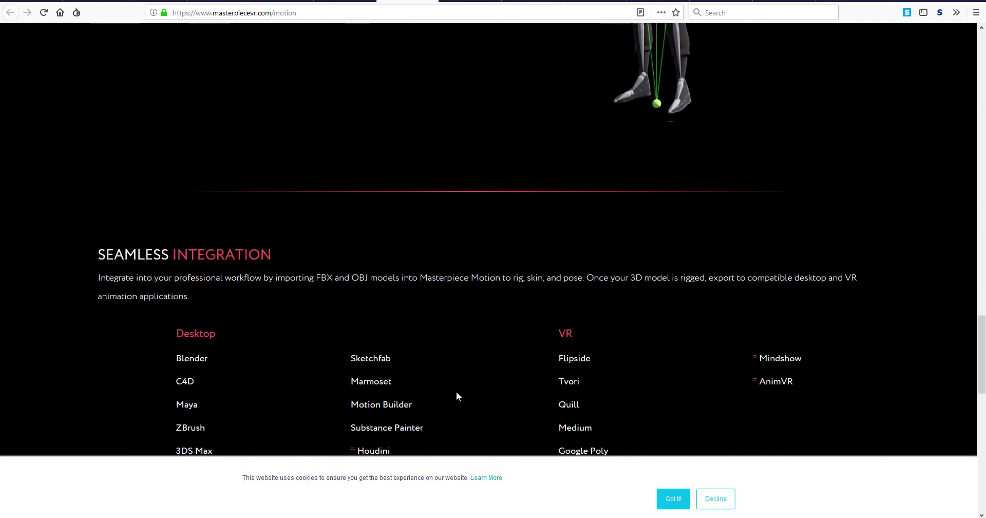
scroll(456, 395, "down", 1)
scroll(456, 395, "down", 1)
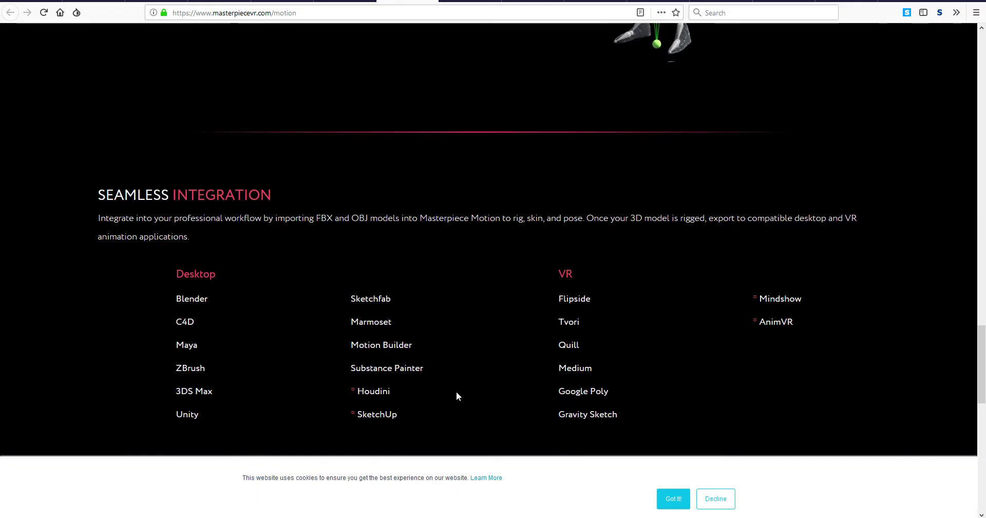
scroll(457, 394, "down", 2)
scroll(457, 394, "down", 2)
scroll(457, 394, "down", 1)
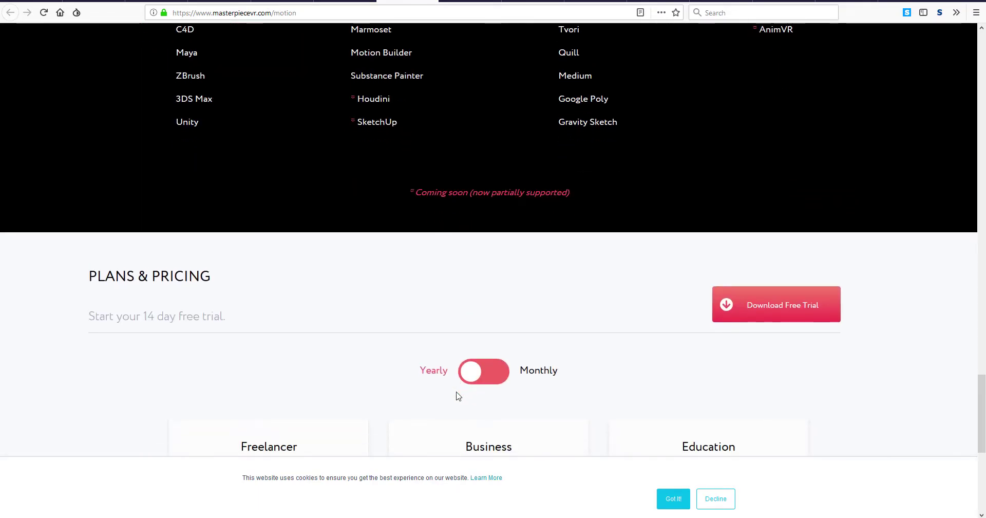
scroll(458, 396, "up", 1)
scroll(459, 395, "up", 2)
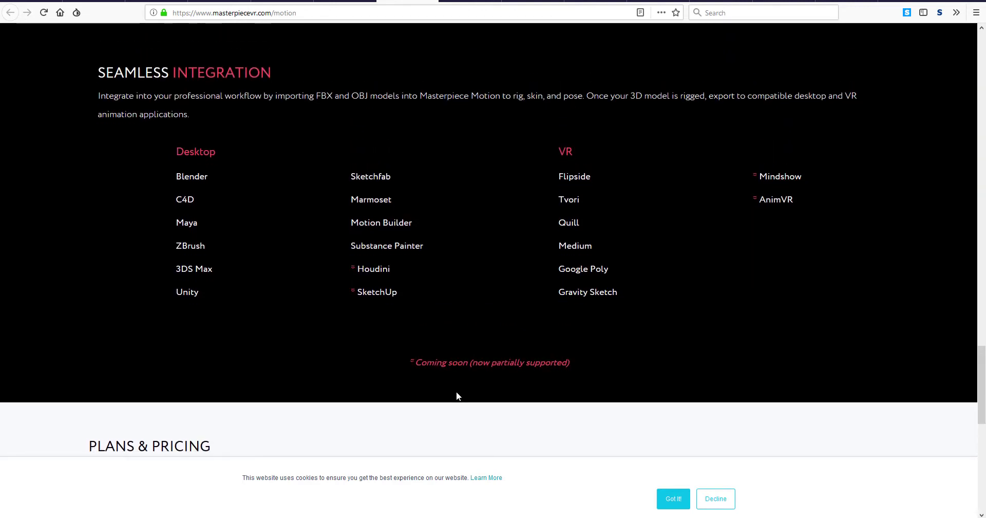
scroll(458, 396, "down", 3)
scroll(459, 396, "down", 3)
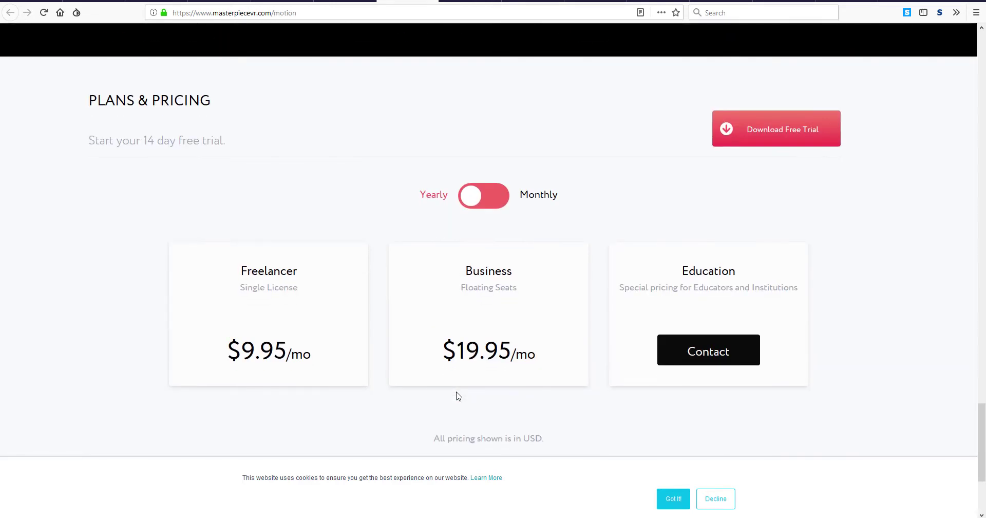
Bring the monthly pricing into view: Freelancer $14.95/mo, Business $29.95/mo.
scroll(459, 395, "down", 1)
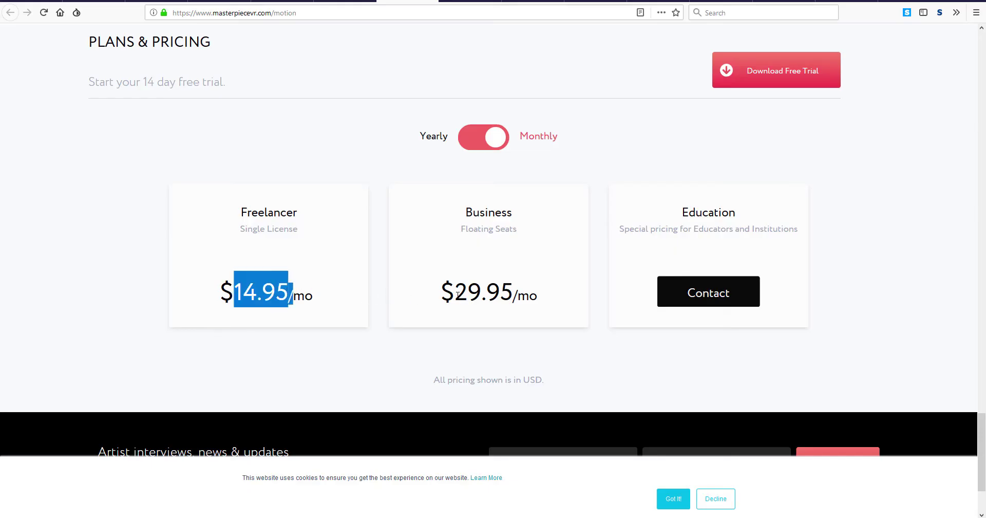
Scroll up through the Seamless Integration, Pose, Skin and Rig sections to the top hero.
scroll(507, 302, "up", 5)
scroll(505, 303, "up", 5)
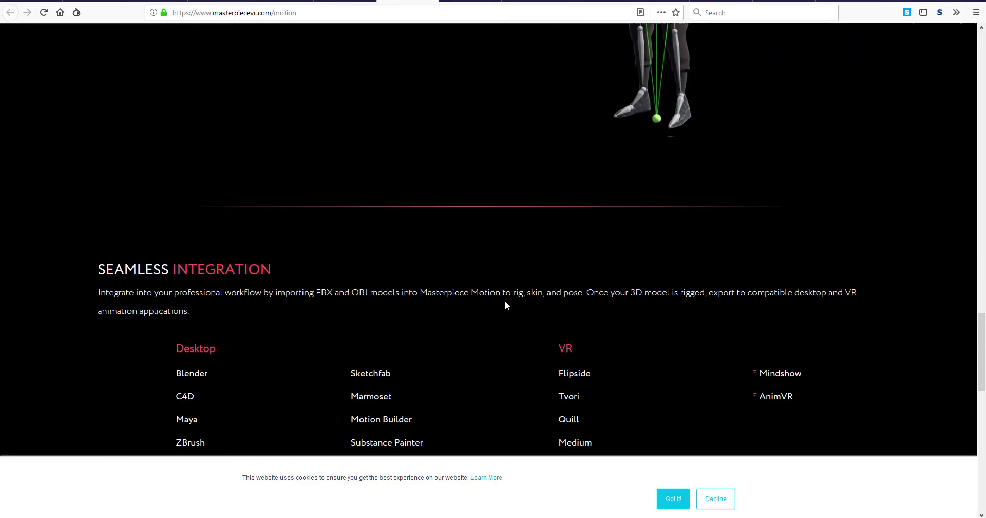
scroll(505, 305, "up", 5)
scroll(505, 304, "up", 5)
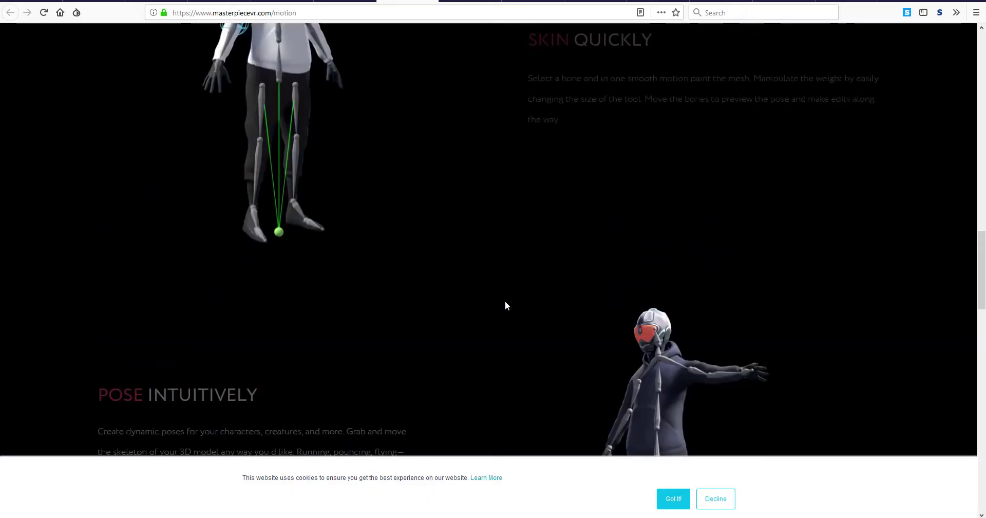
scroll(505, 305, "up", 5)
scroll(506, 304, "up", 5)
scroll(506, 305, "up", 5)
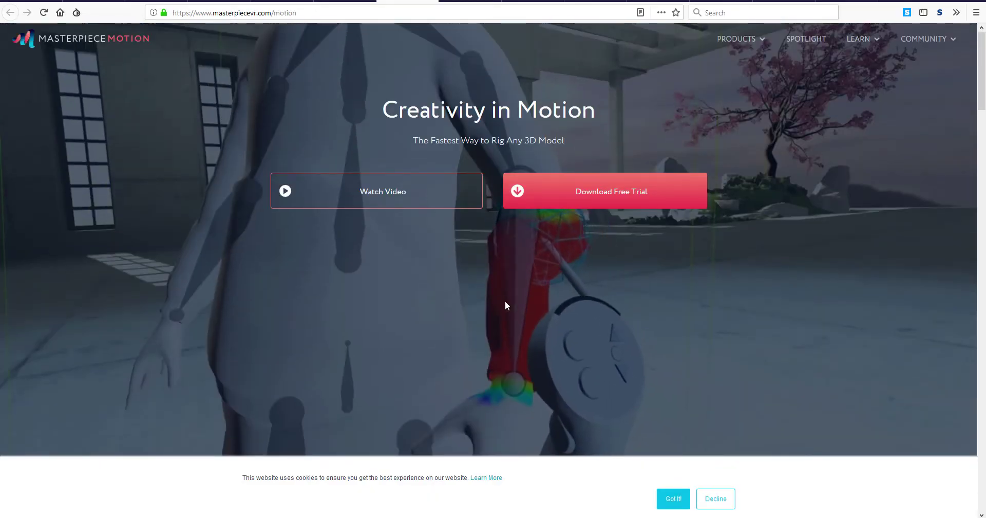